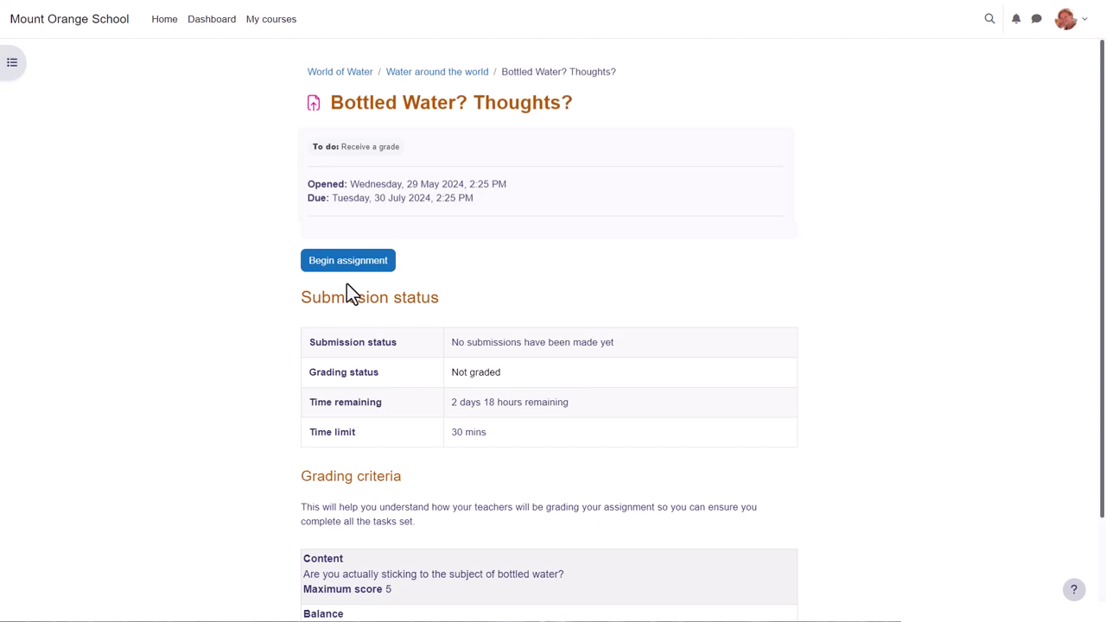
Begin the timed "Bottled Water? Thoughts?" assignment and enter "Here is what I would say" as the online text.
left_click(356, 266)
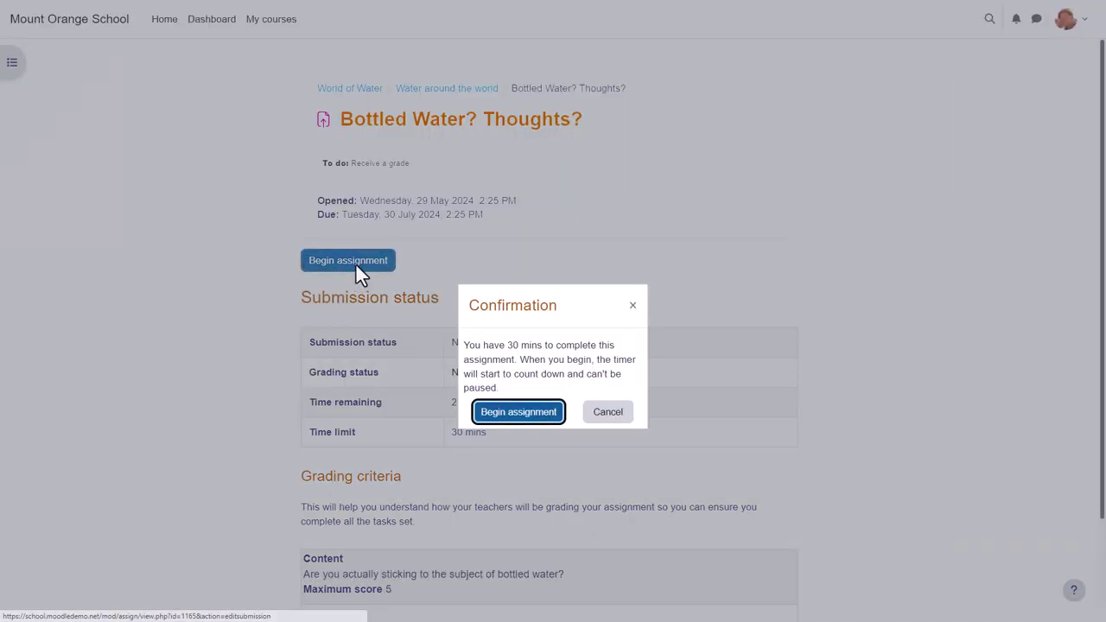
left_click(516, 413)
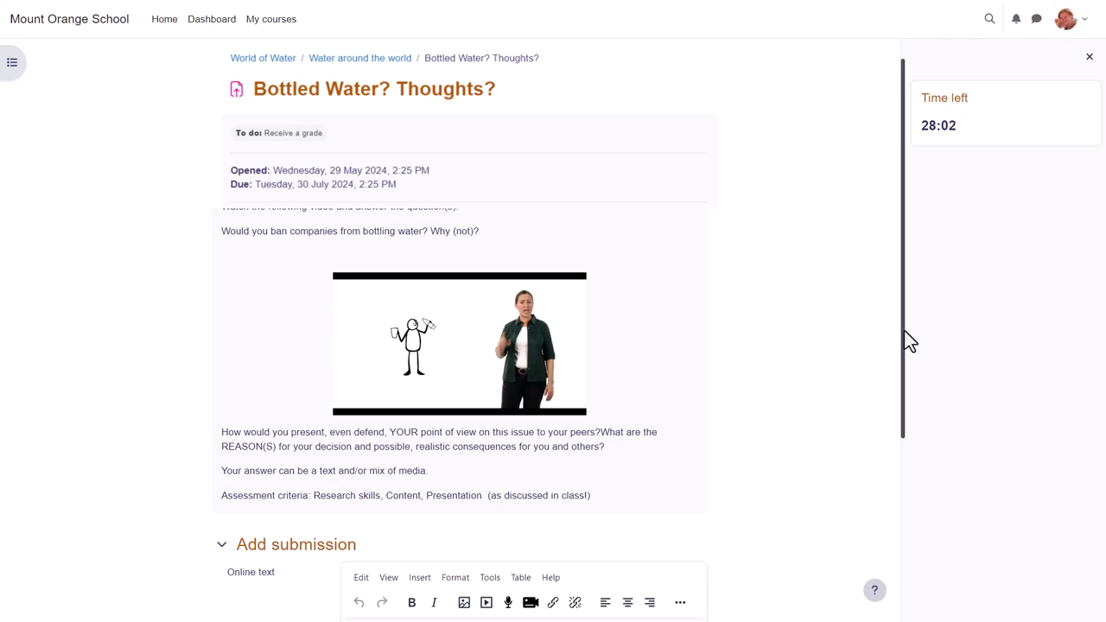
left_click_drag(904, 330, 896, 512)
left_click(388, 402)
type("H")
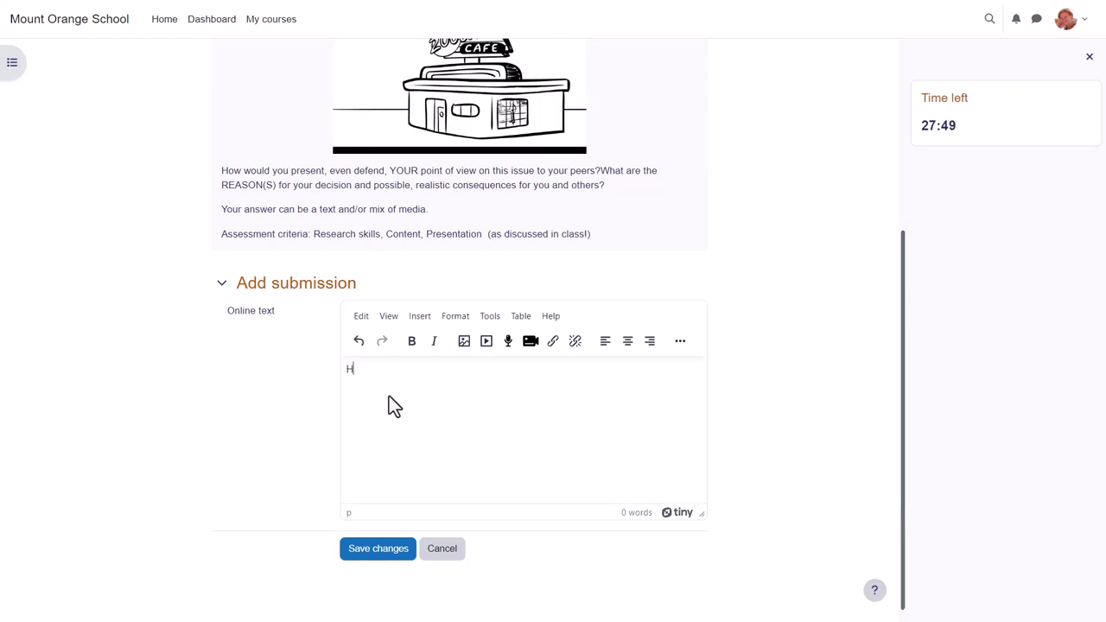
type("ere is what I would say")
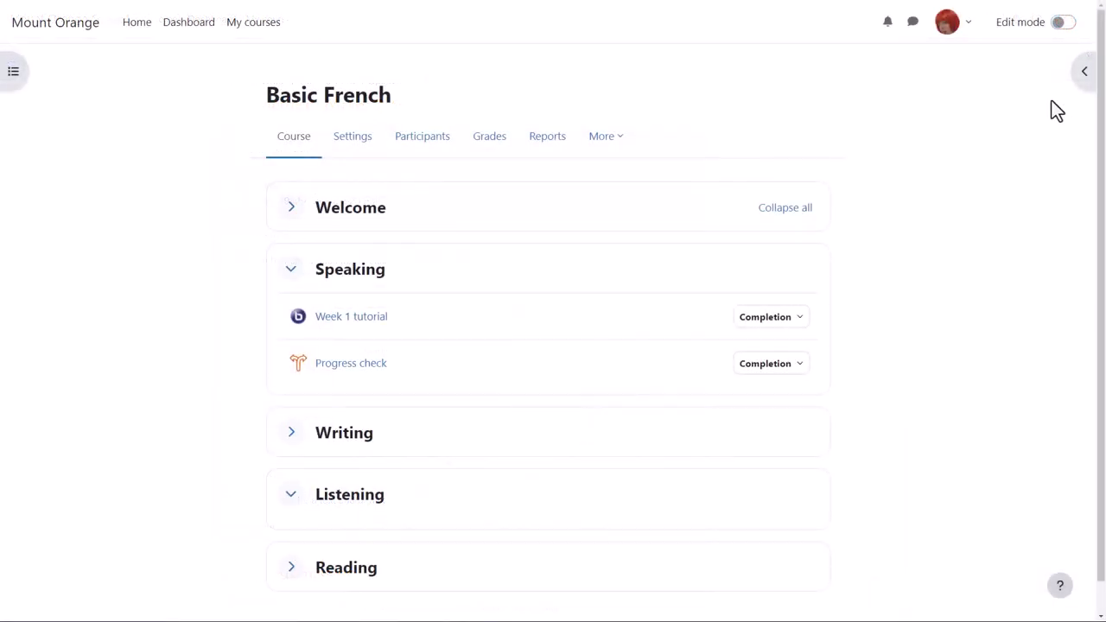
Enable editing in the Basic French course and add a new Assignment between Week 1 tutorial and Progress check.
left_click(1066, 26)
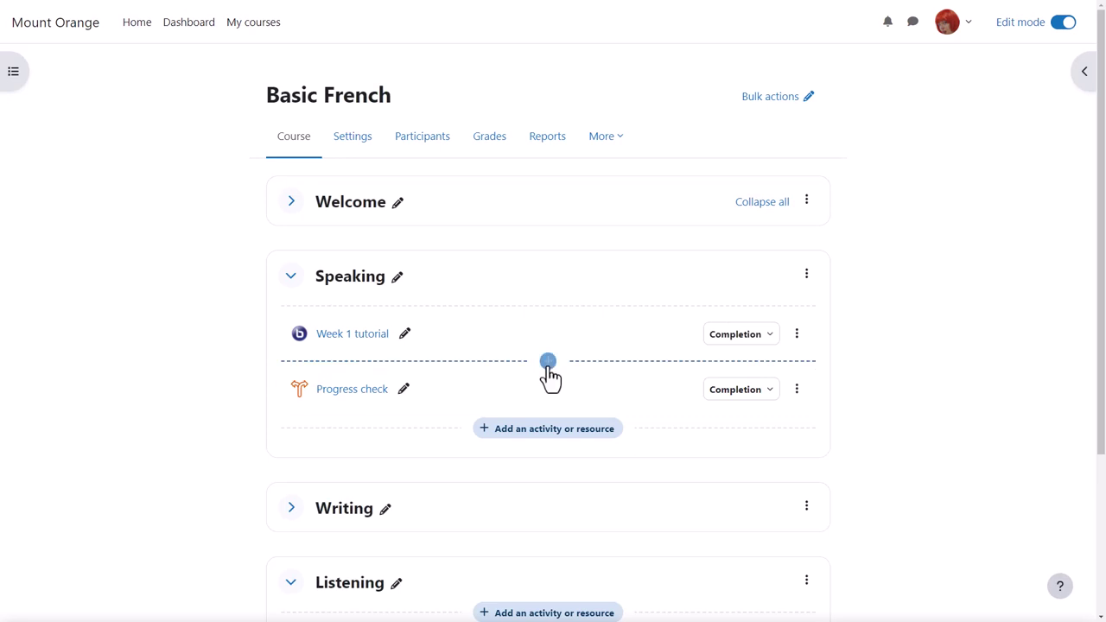
left_click(548, 361)
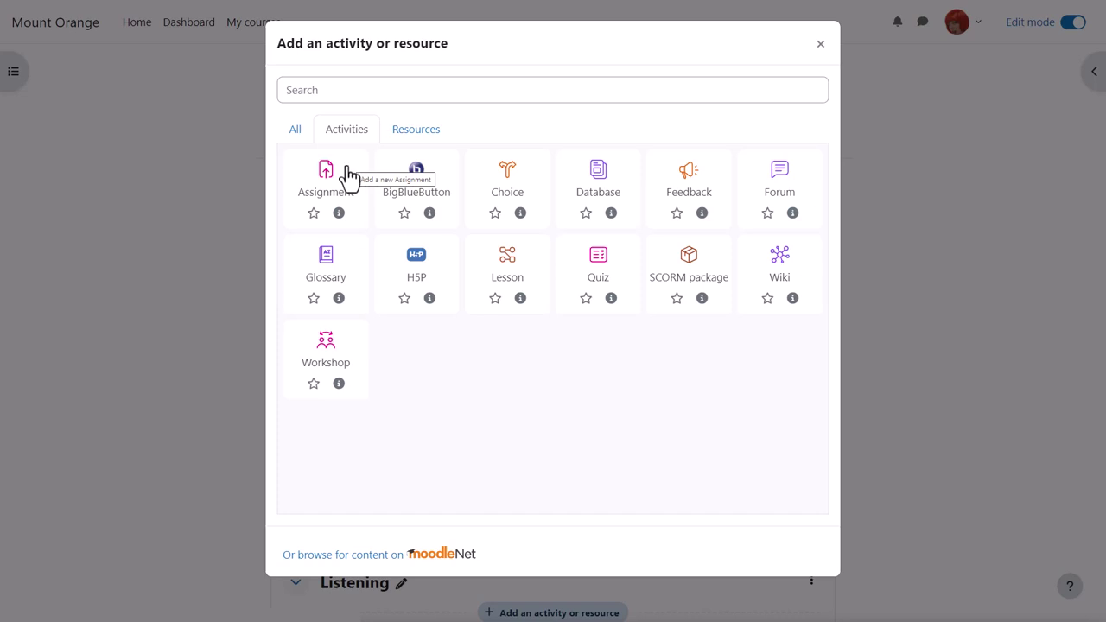
left_click(338, 213)
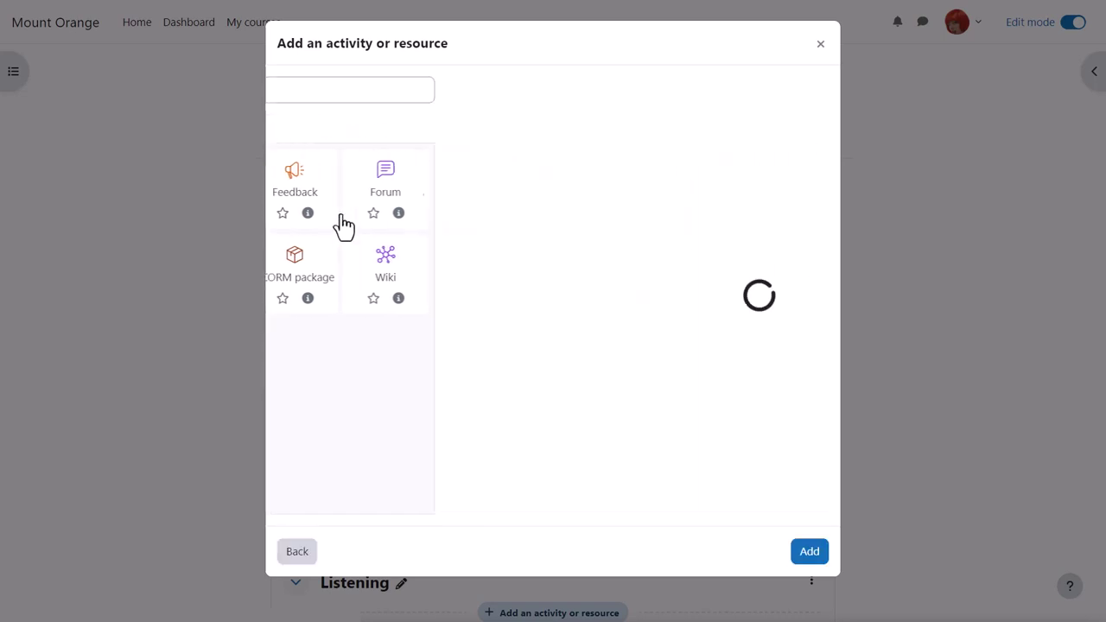
left_click(812, 556)
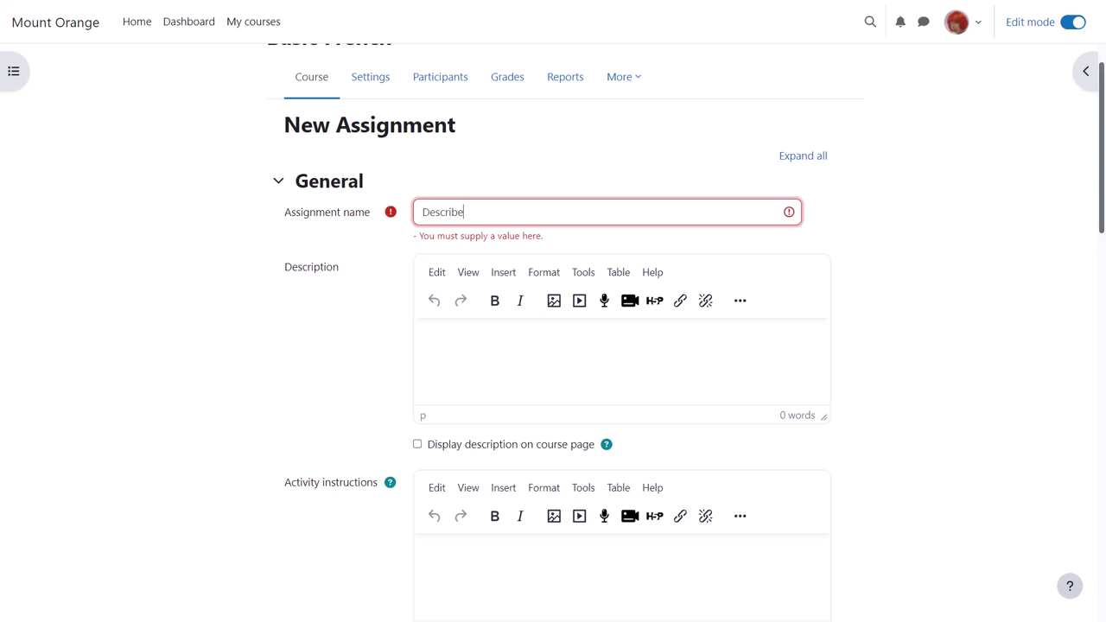
Name the assignment "Describe your family", enter the description "About your family" and display the description on the course page.
type("your family")
left_click(630, 388)
type("About your family")
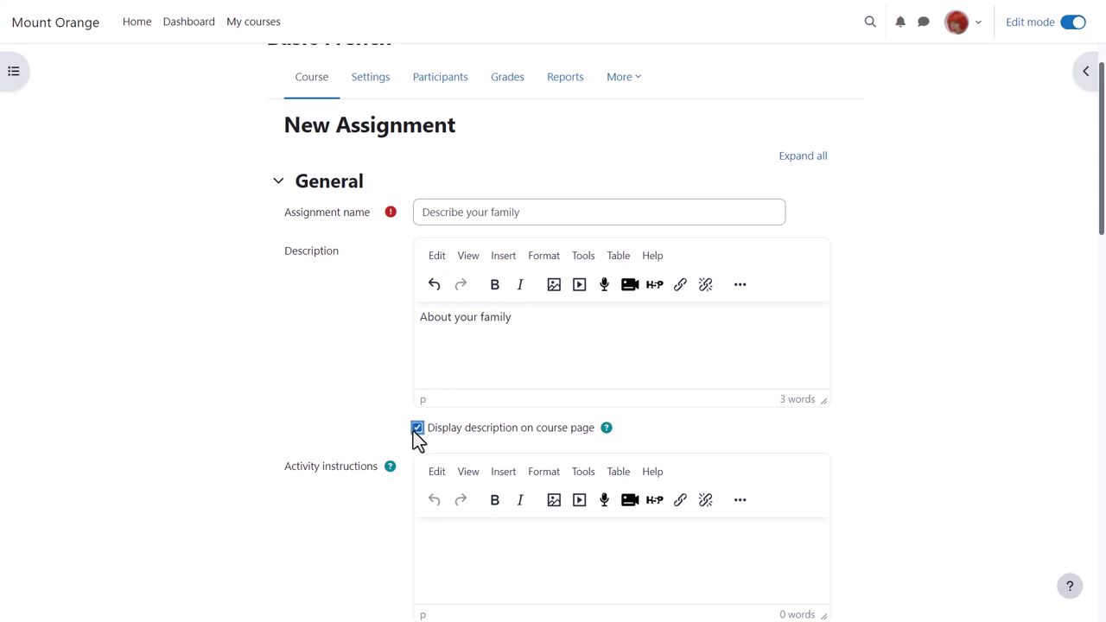
Enter the activity instructions "In 200 words, describe your family using the vocabulary we have learned.".
scroll(415, 437, "down", 5)
left_click(466, 340)
type("In 200 words, describe your family using the vocabulary we have learned")
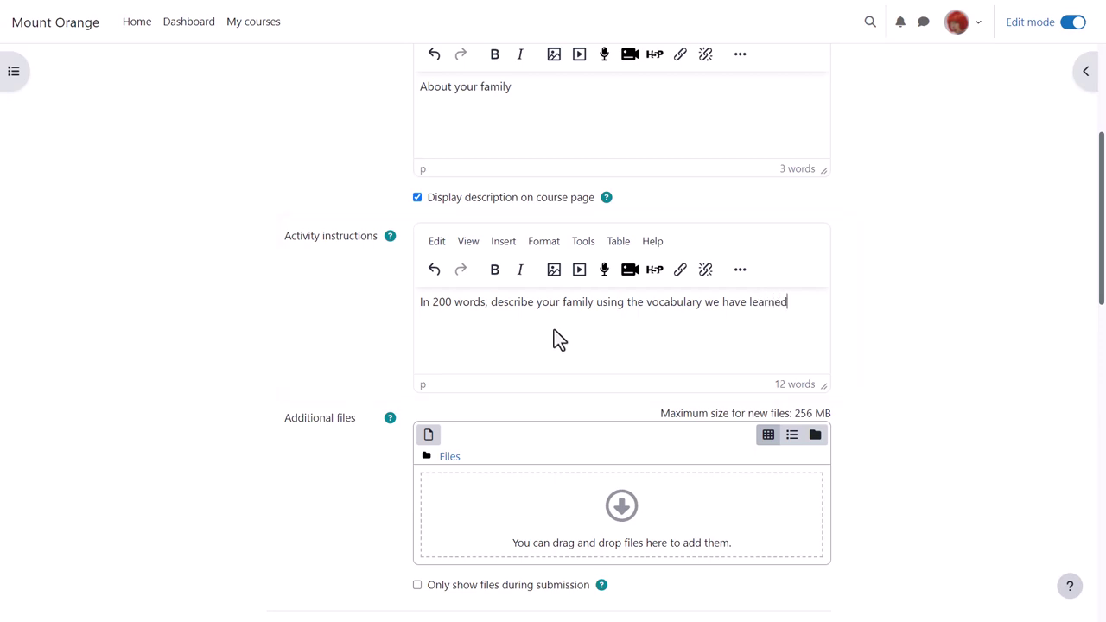
type(".")
Open the audio recorder for the activity instructions.
left_click(605, 271)
left_click(719, 133)
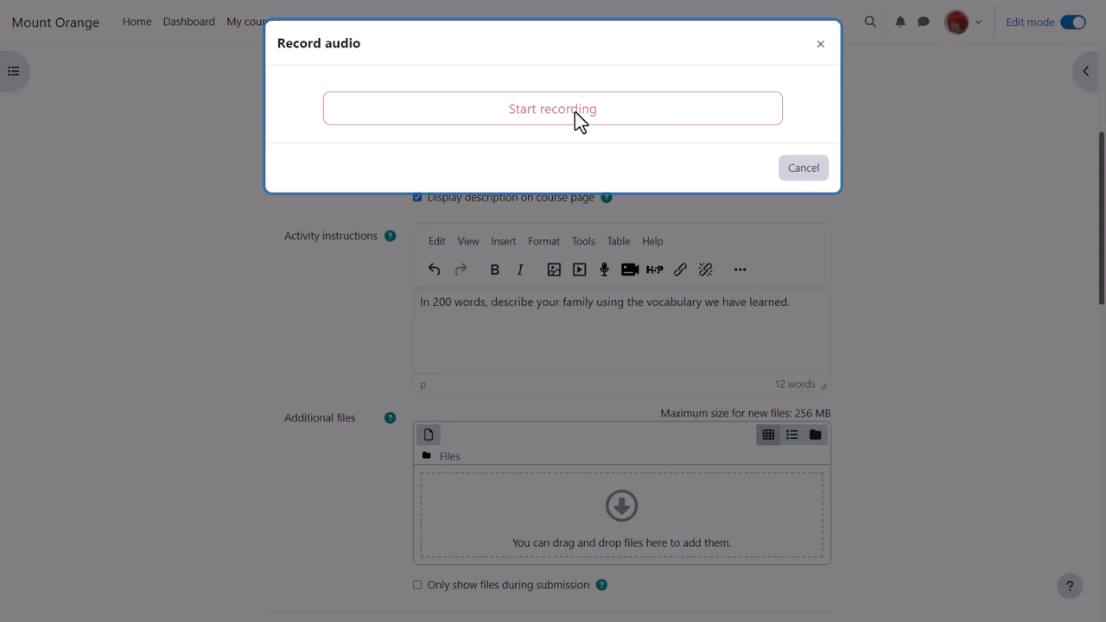
left_click(543, 297)
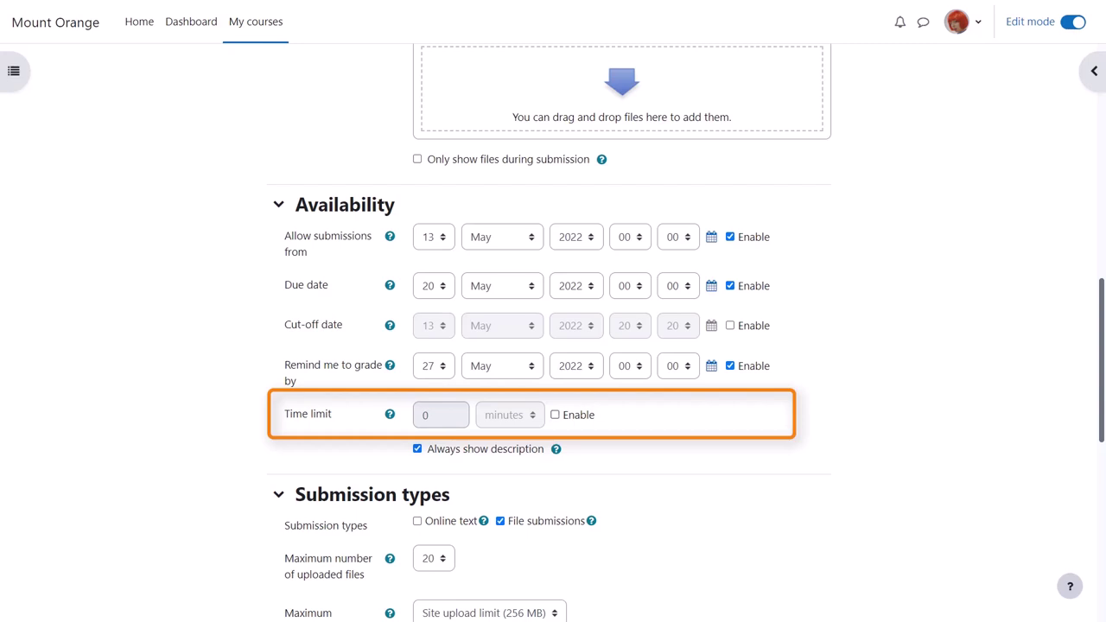
Enable the assignment's time limit and set it to 15 minutes.
left_click(556, 415)
left_click(458, 420)
key("BackSpace")
type("15")
left_click(587, 462)
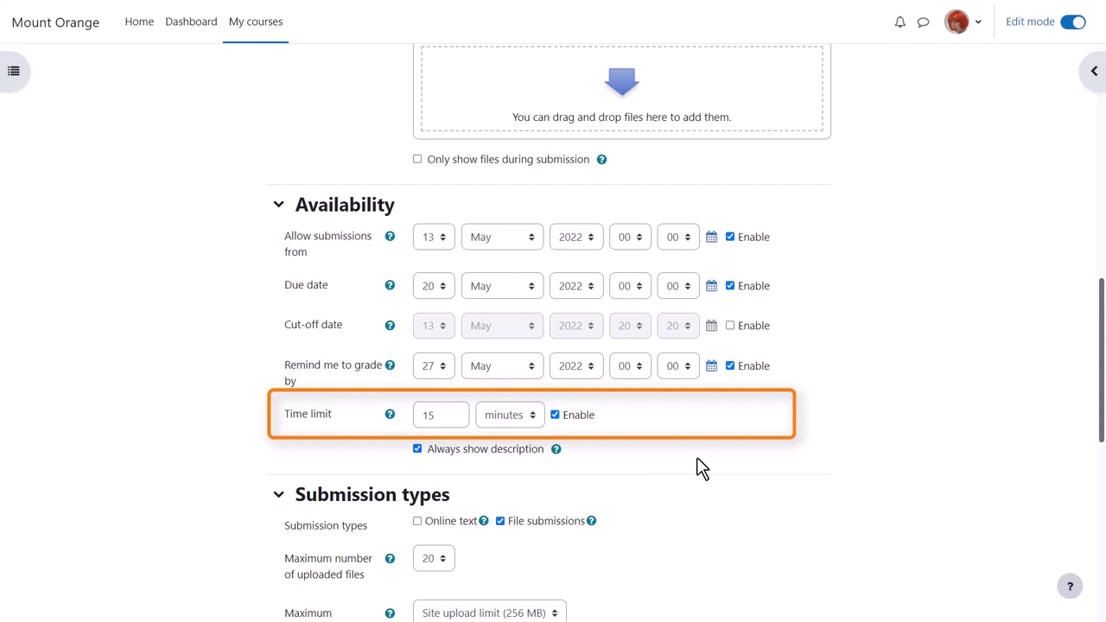
Set the maximum number of uploaded files to 2 and open the choice of accepted file types.
scroll(701, 467, "down", 1)
scroll(701, 468, "down", 4)
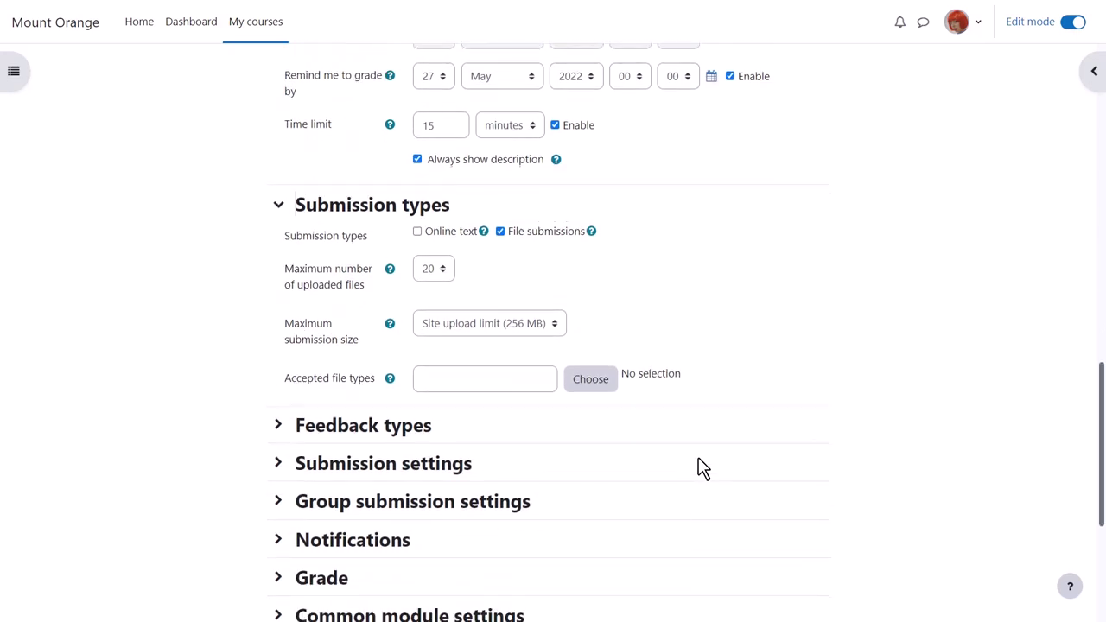
scroll(700, 467, "down", 1)
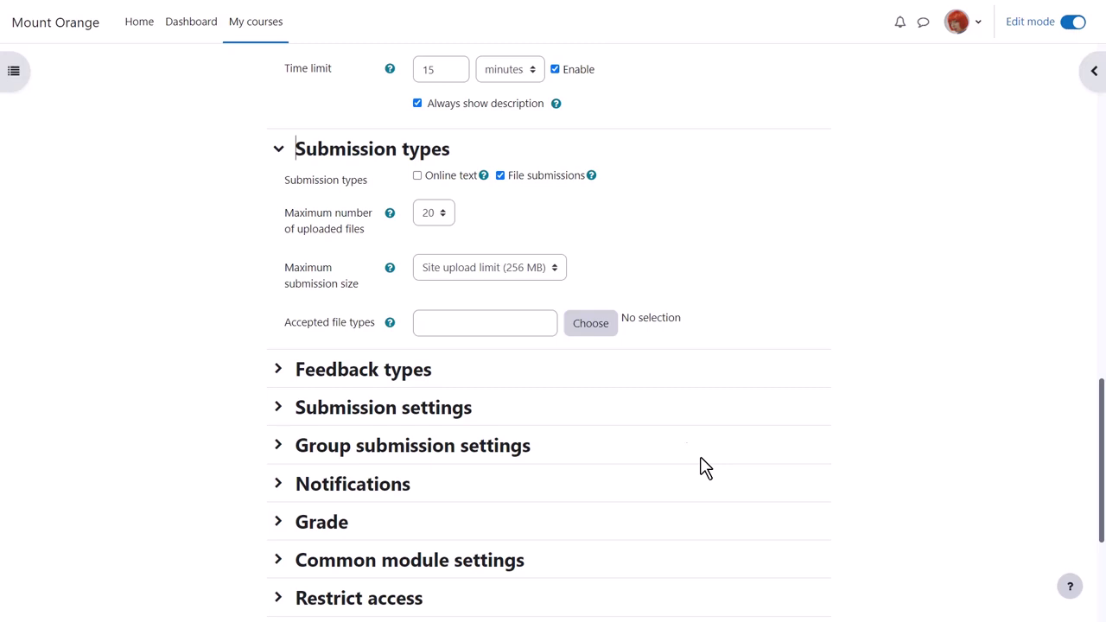
left_click(442, 213)
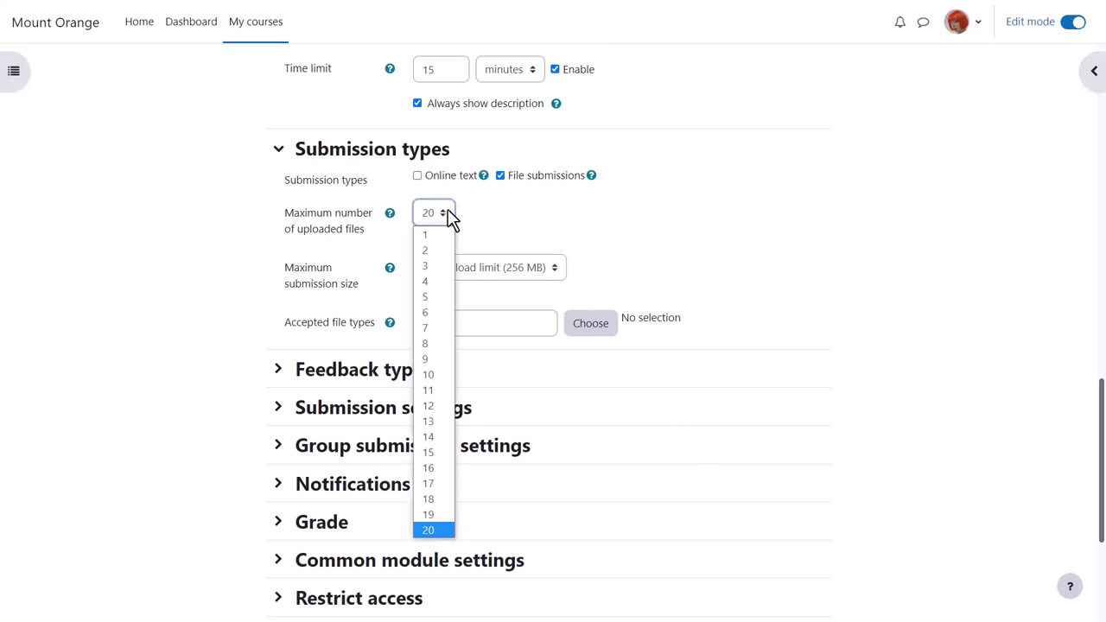
left_click(437, 252)
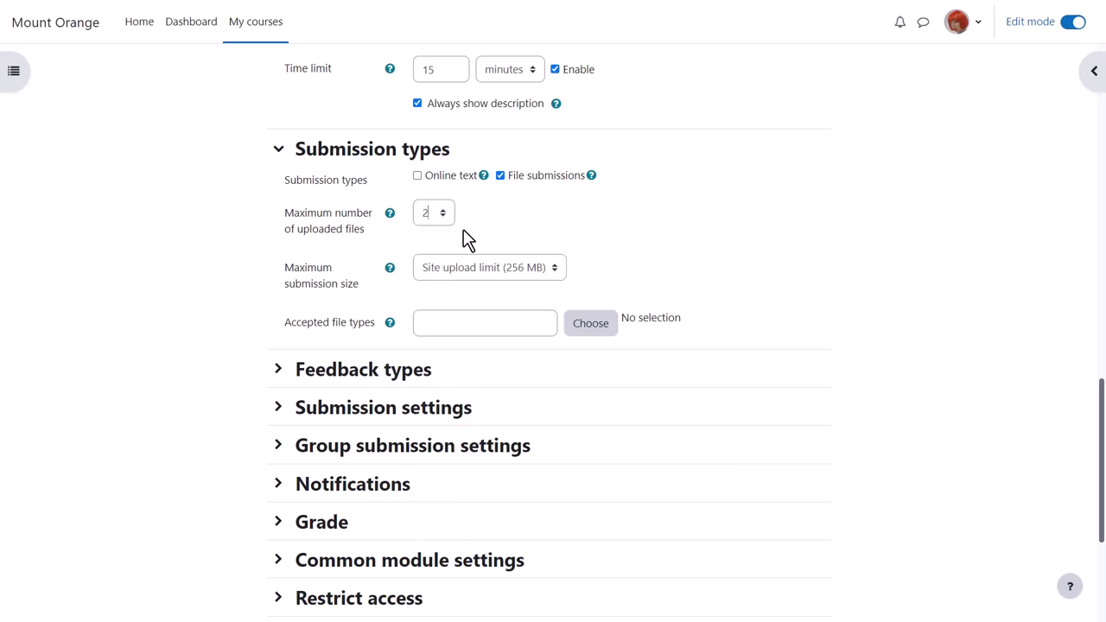
left_click(590, 322)
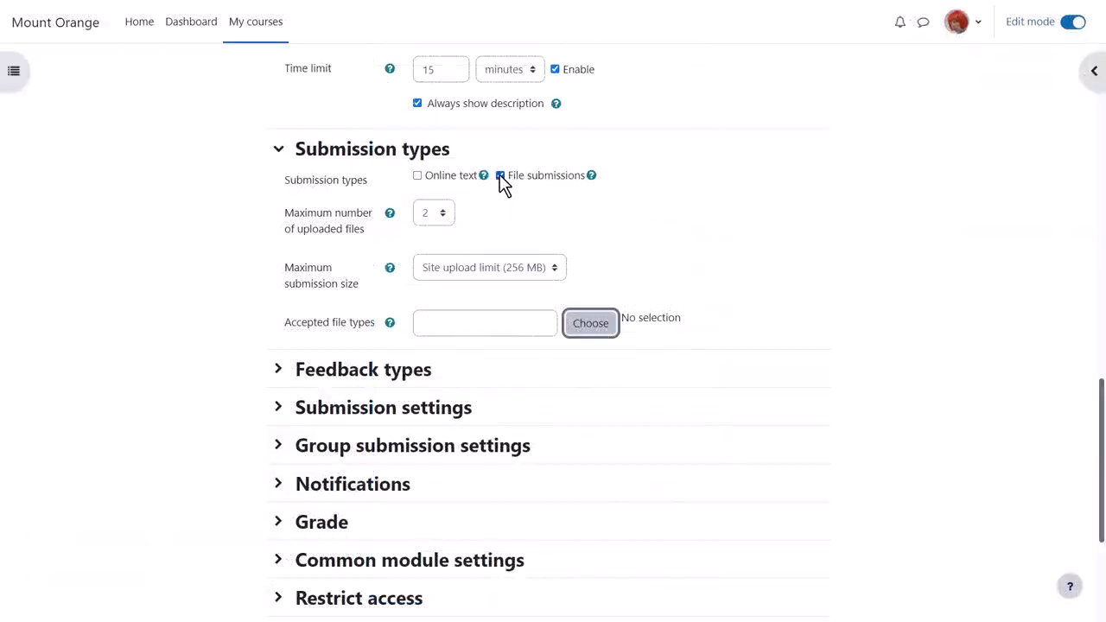
Switch the submission type from file submissions to online text and enable a word limit of 220.
left_click(500, 176)
left_click(418, 175)
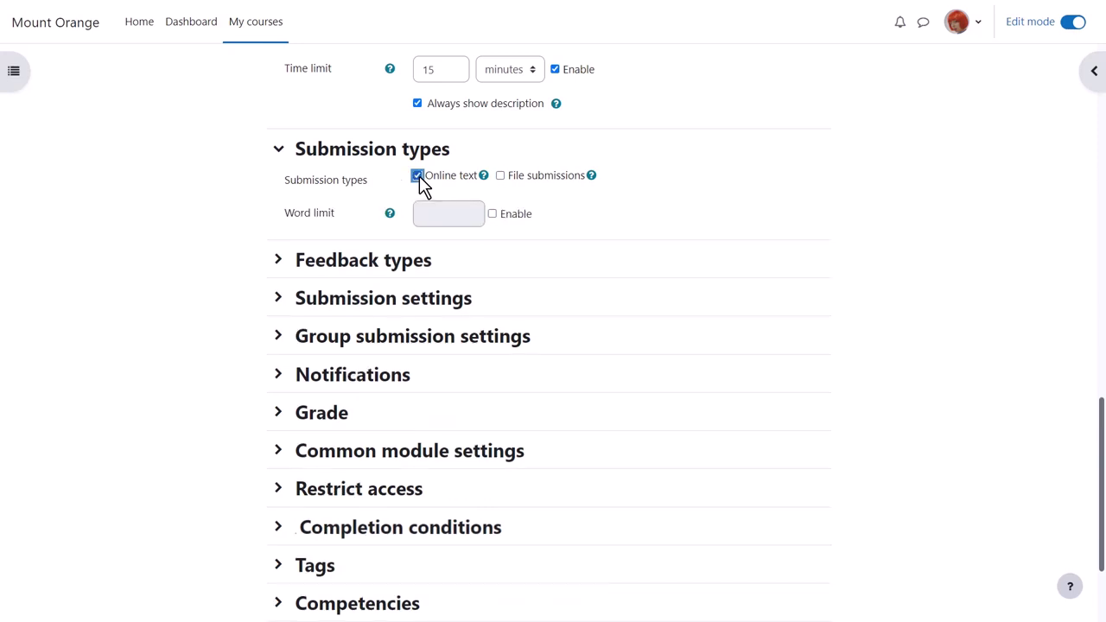
left_click(492, 213)
left_click(468, 216)
type("220")
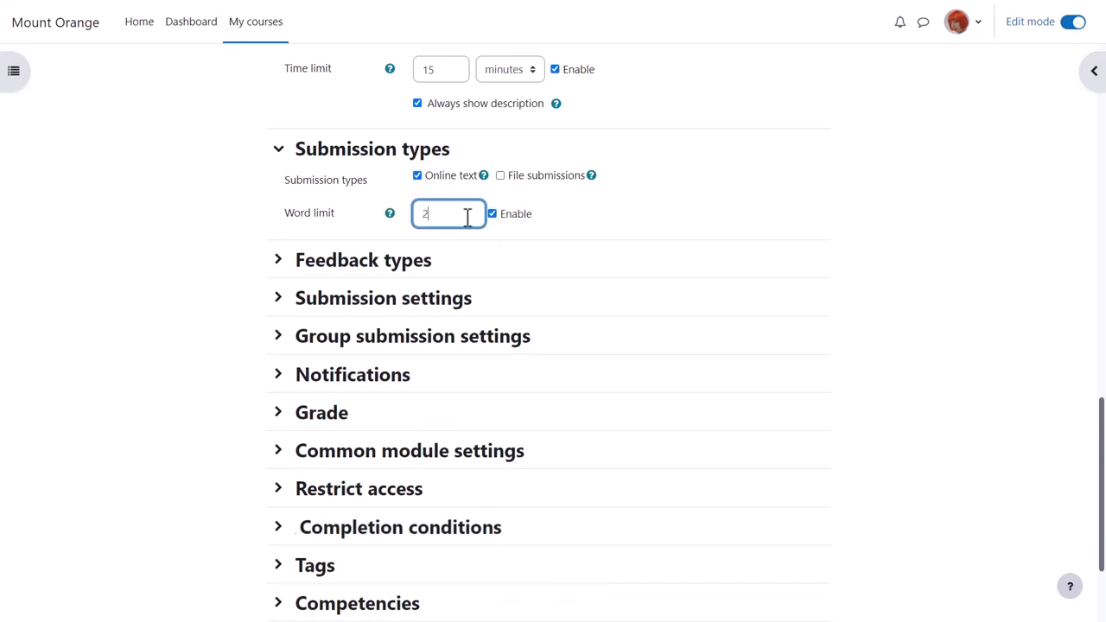
left_click(489, 263)
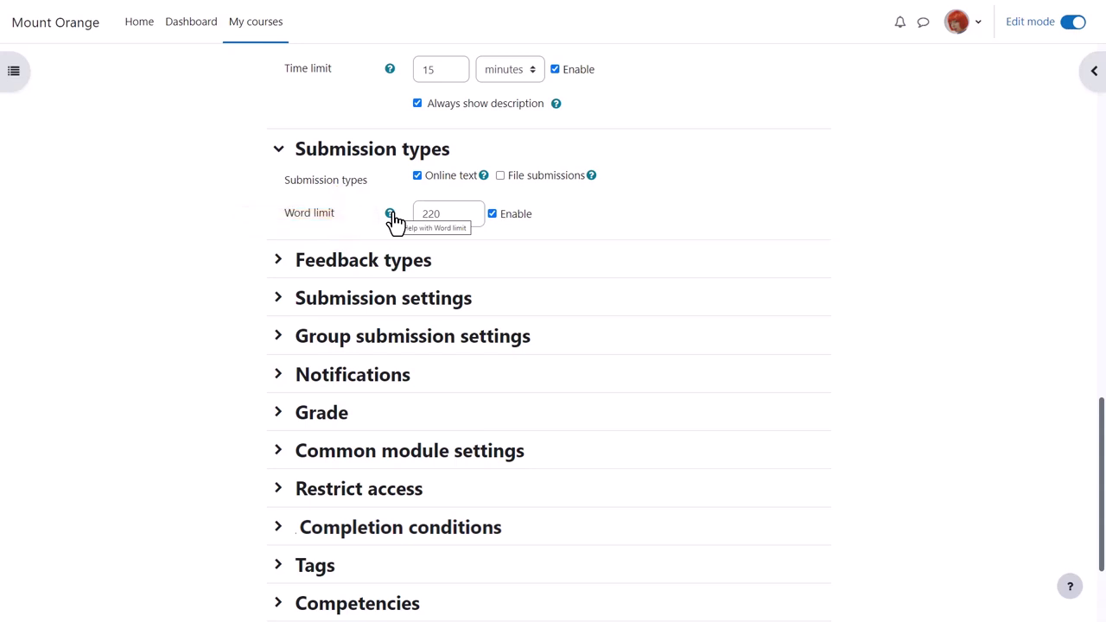
Set Comment inline to Yes in the feedback types.
left_click(281, 261)
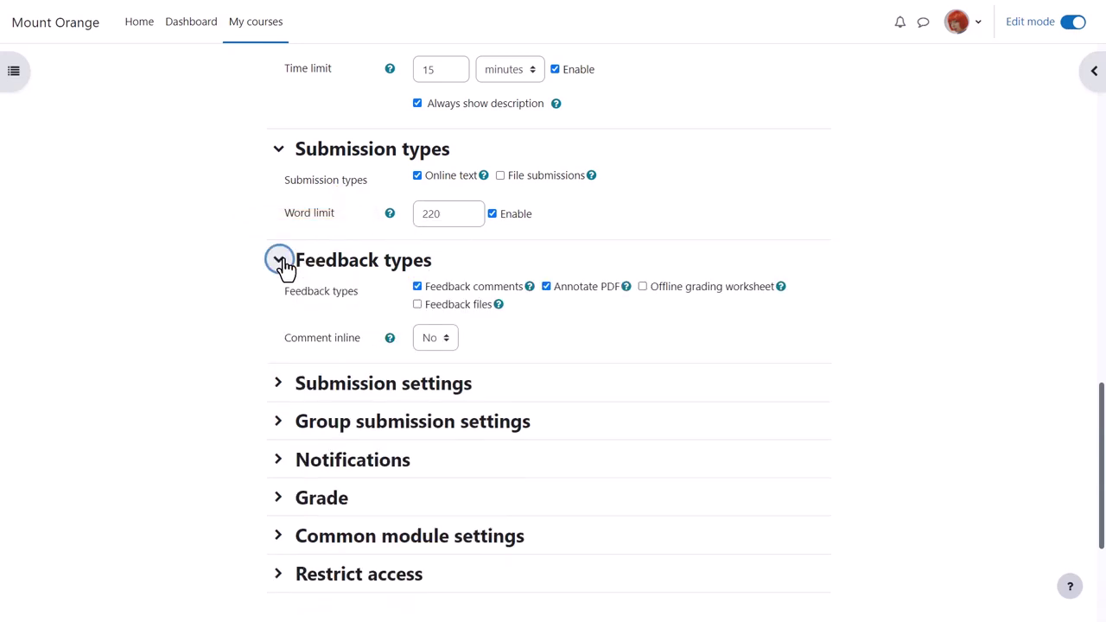
left_click(446, 344)
left_click(434, 375)
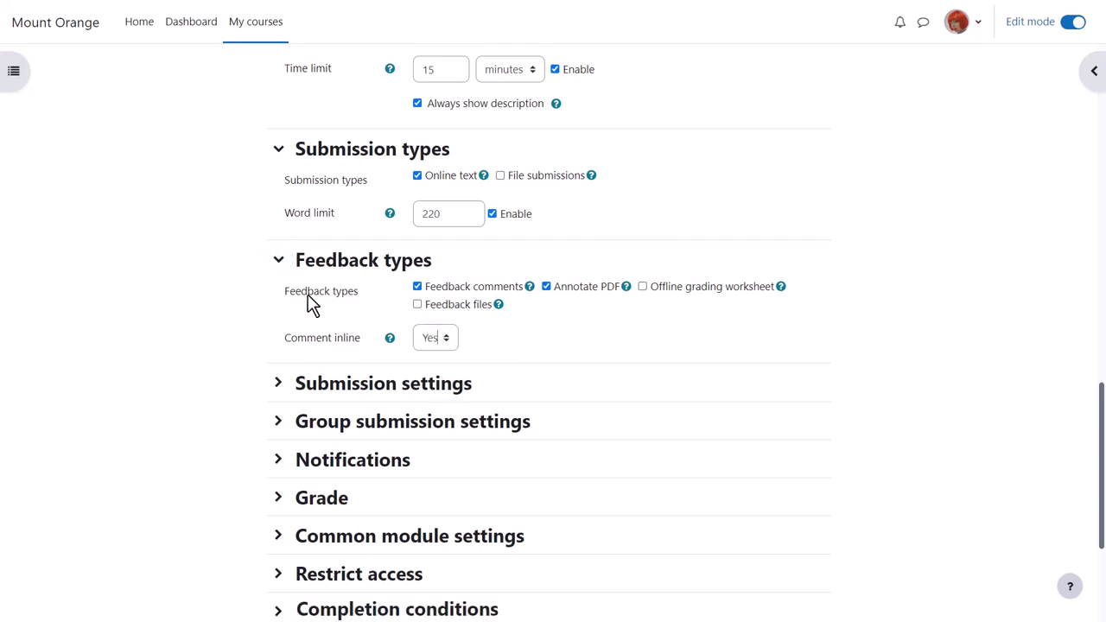
left_click(280, 261)
Review the assignment's submission settings, group submission settings and notification options.
left_click(285, 302)
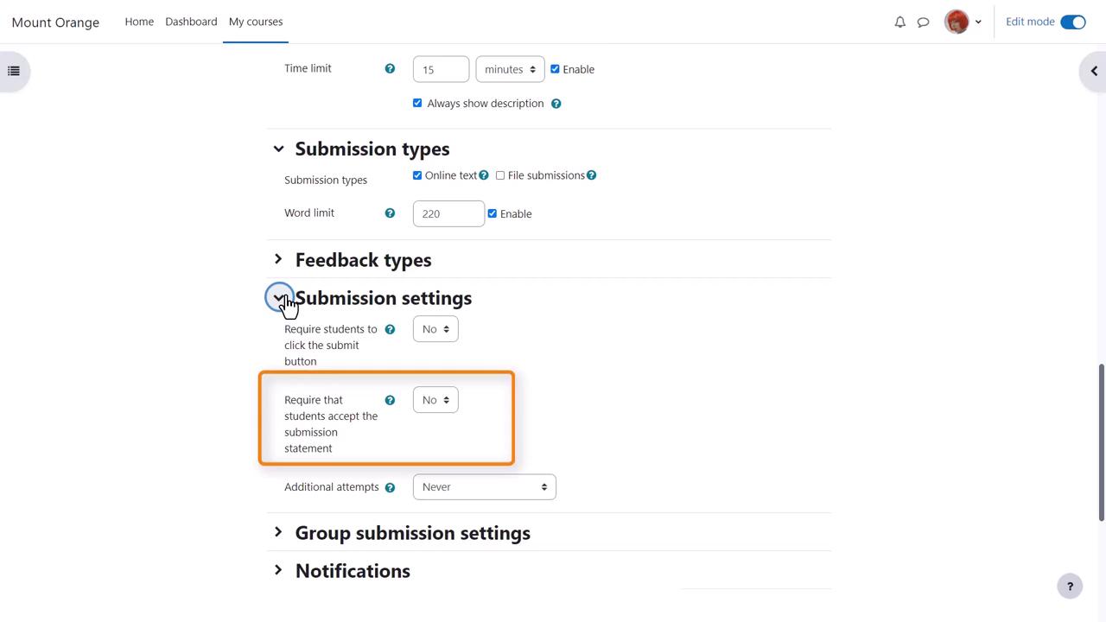
left_click(280, 299)
scroll(251, 311, "down", 1)
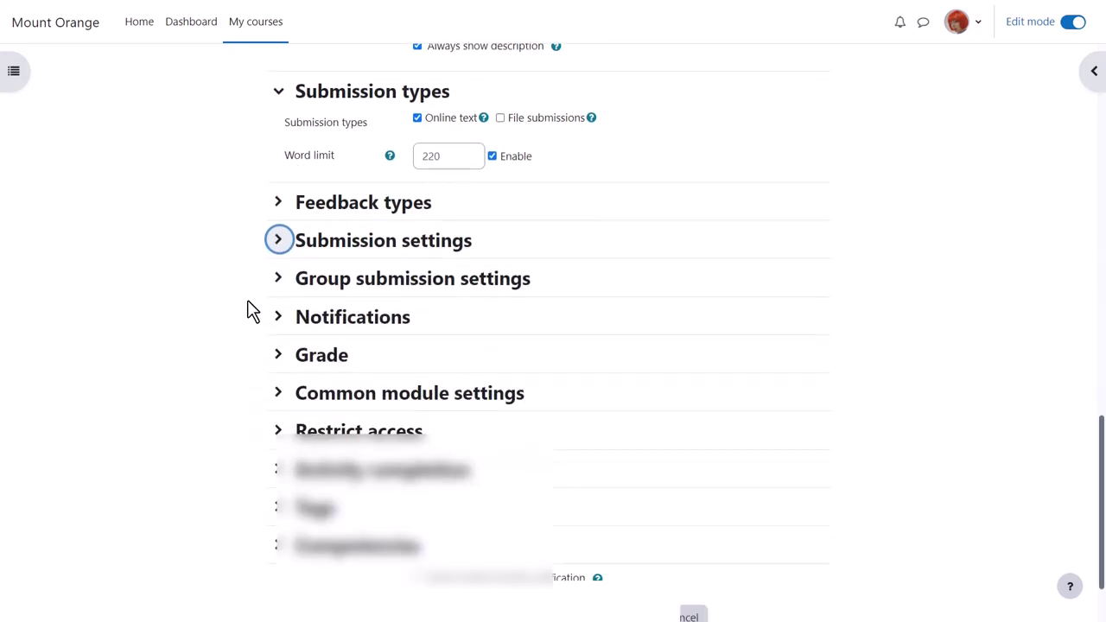
left_click(278, 223)
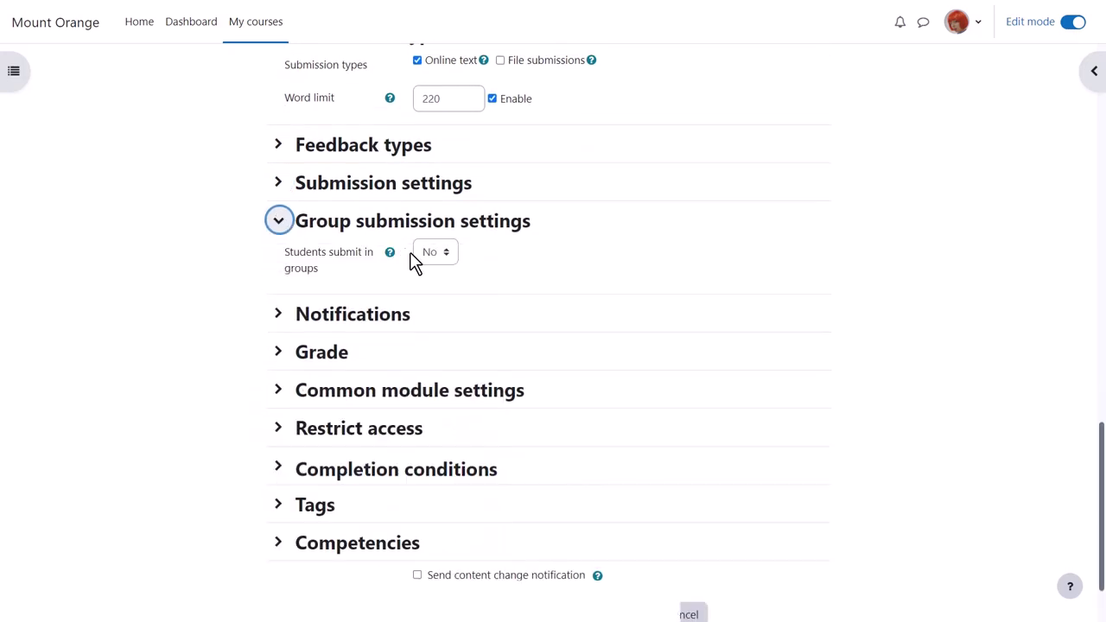
left_click(281, 230)
left_click(281, 260)
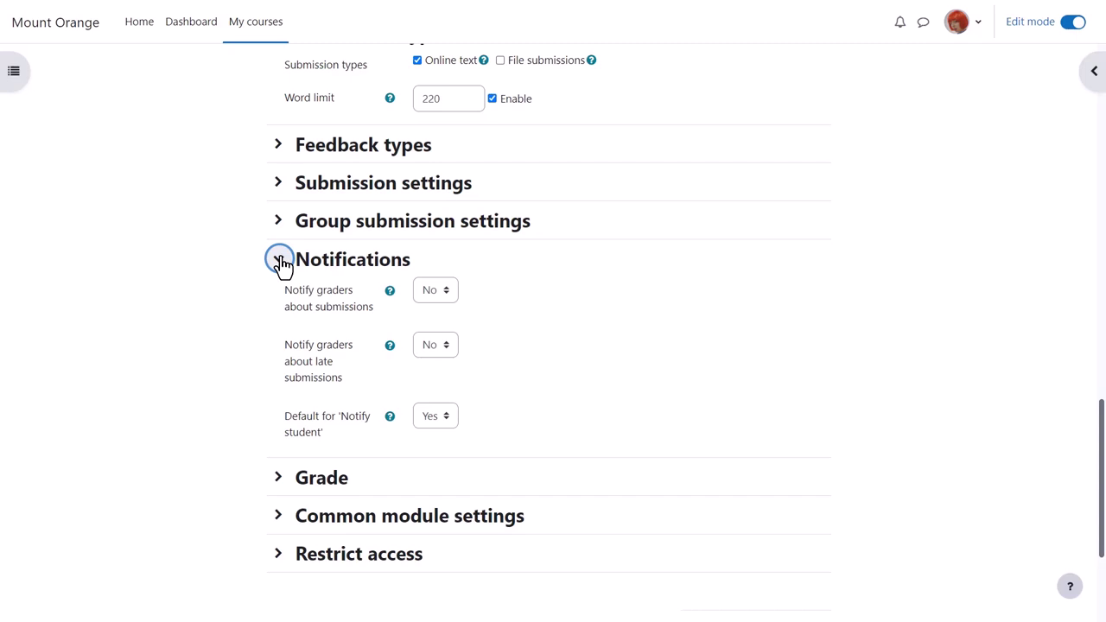
left_click(281, 261)
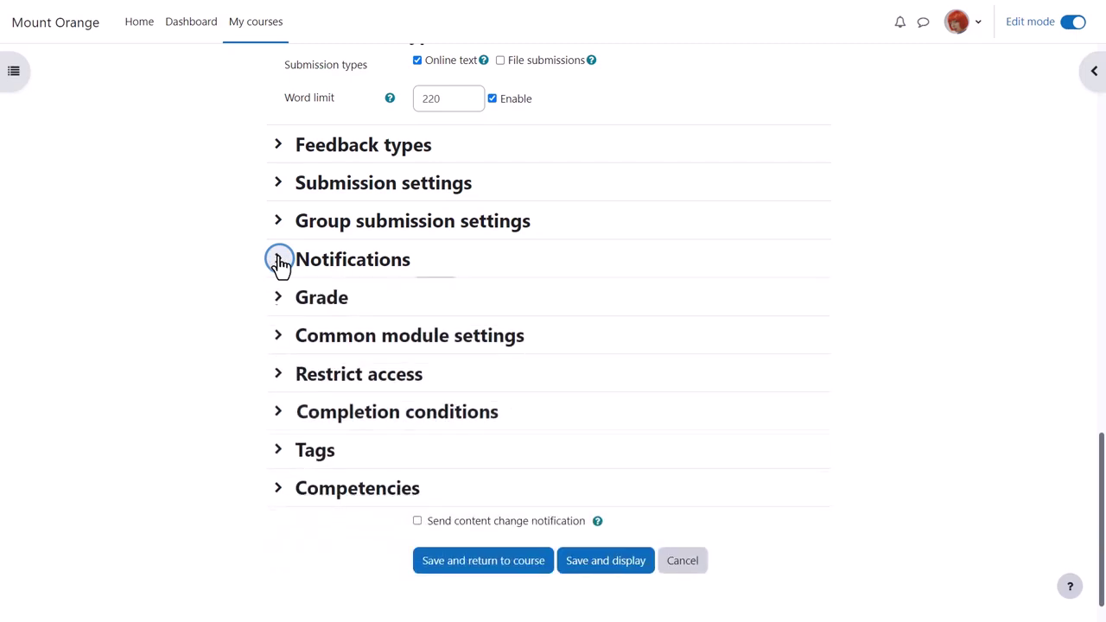
Review the assignment's grade settings, including the available grade types.
left_click(278, 299)
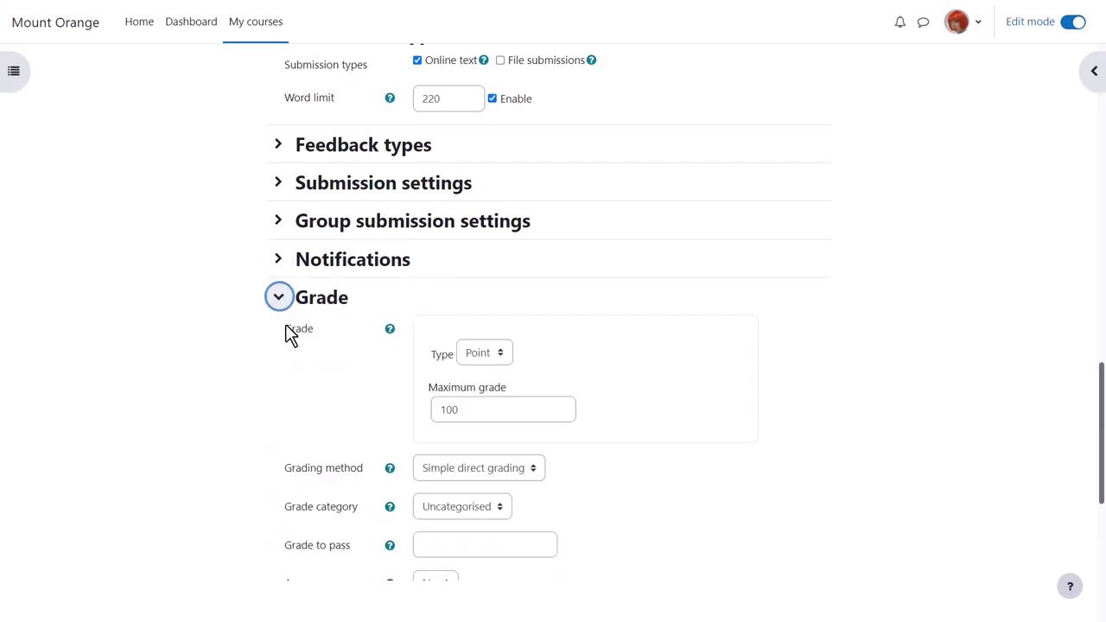
scroll(238, 318, "down", 2)
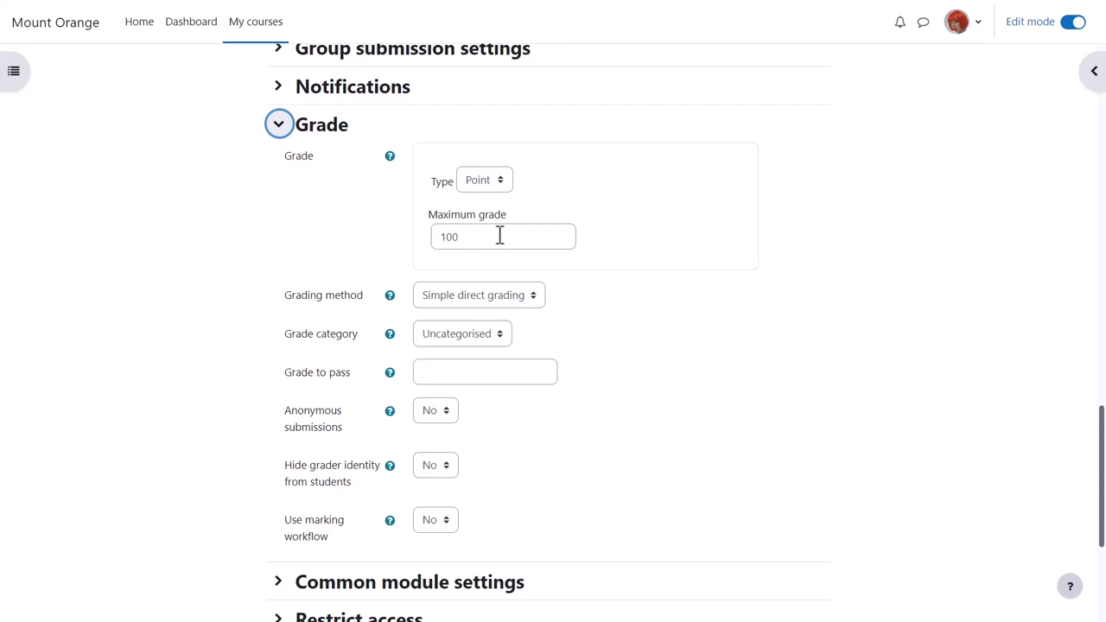
left_click(500, 178)
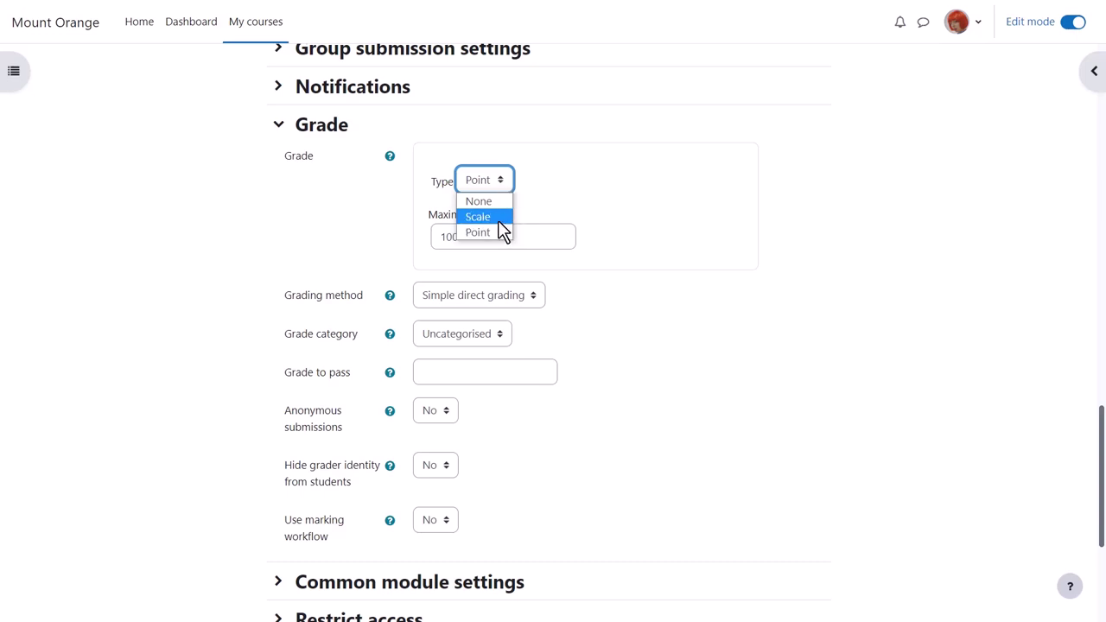
left_click(542, 201)
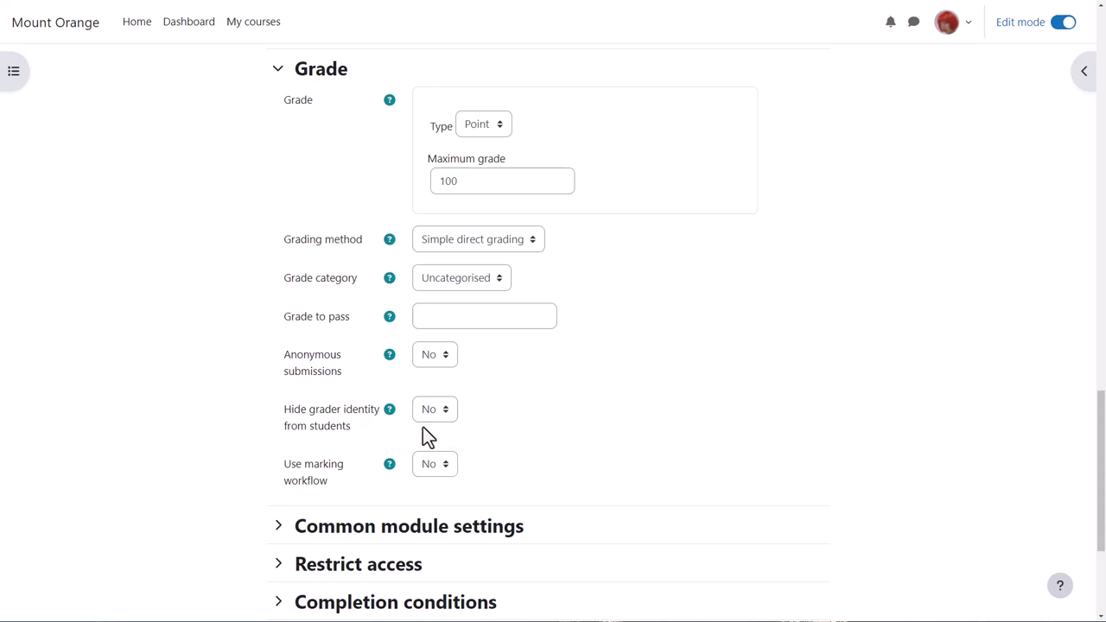
left_click(277, 71)
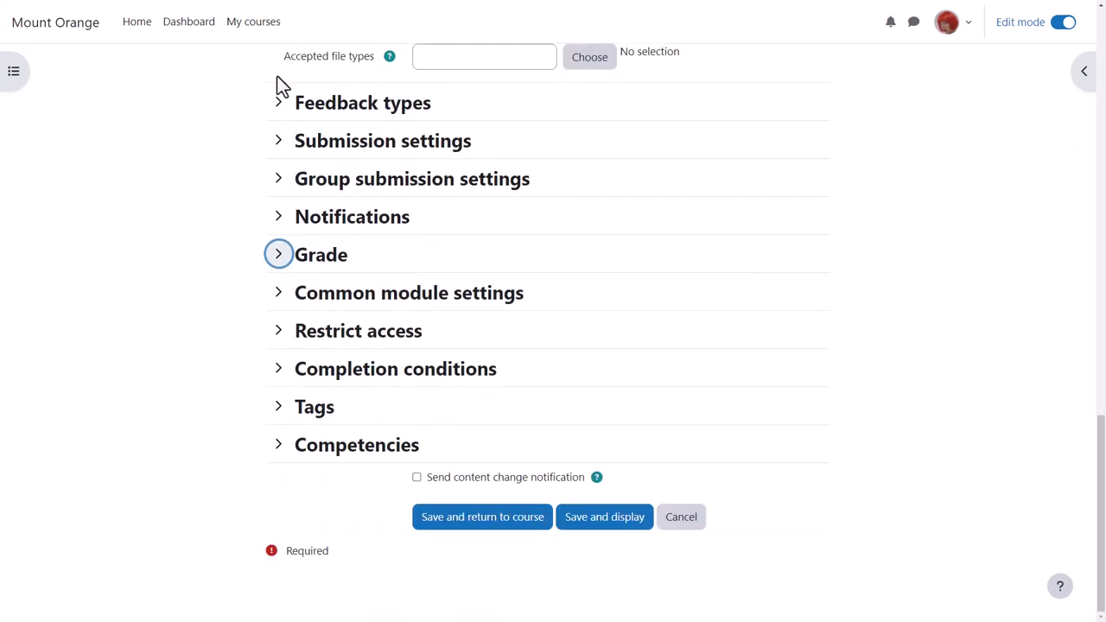
Set the completion conditions to Add requirements, with Make a submission as the required action.
left_click(303, 377)
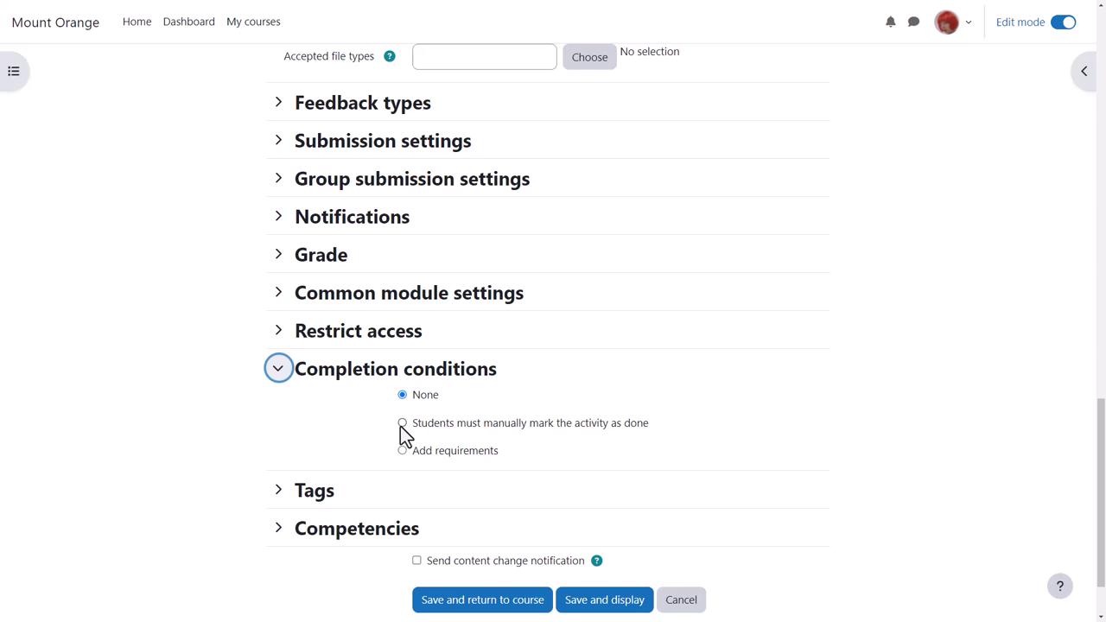
left_click(401, 423)
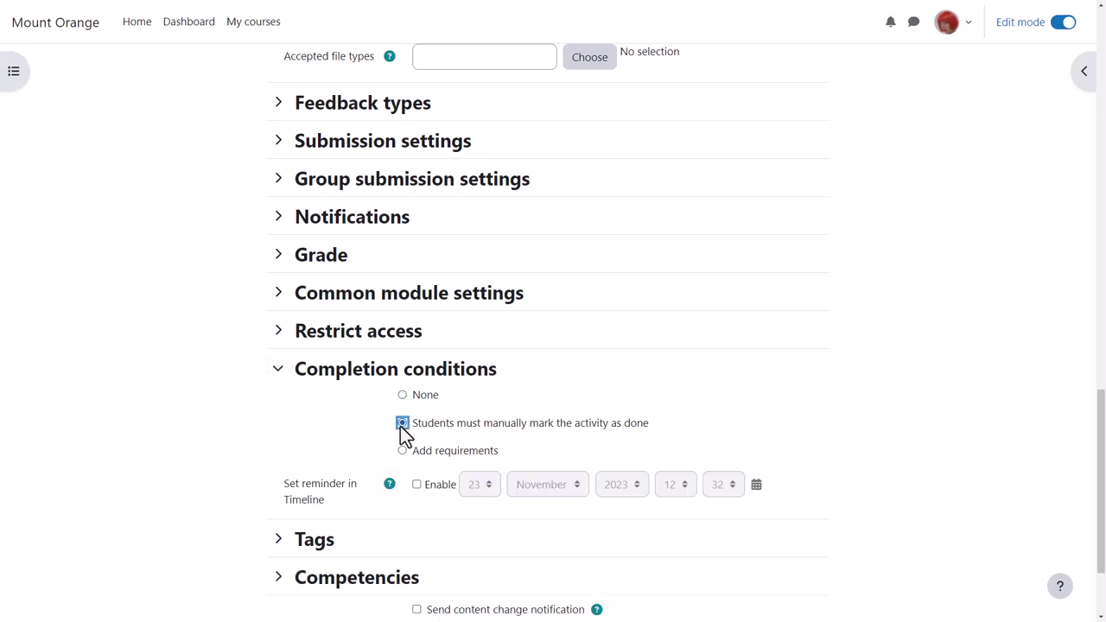
left_click(399, 451)
scroll(399, 451, "down", 3)
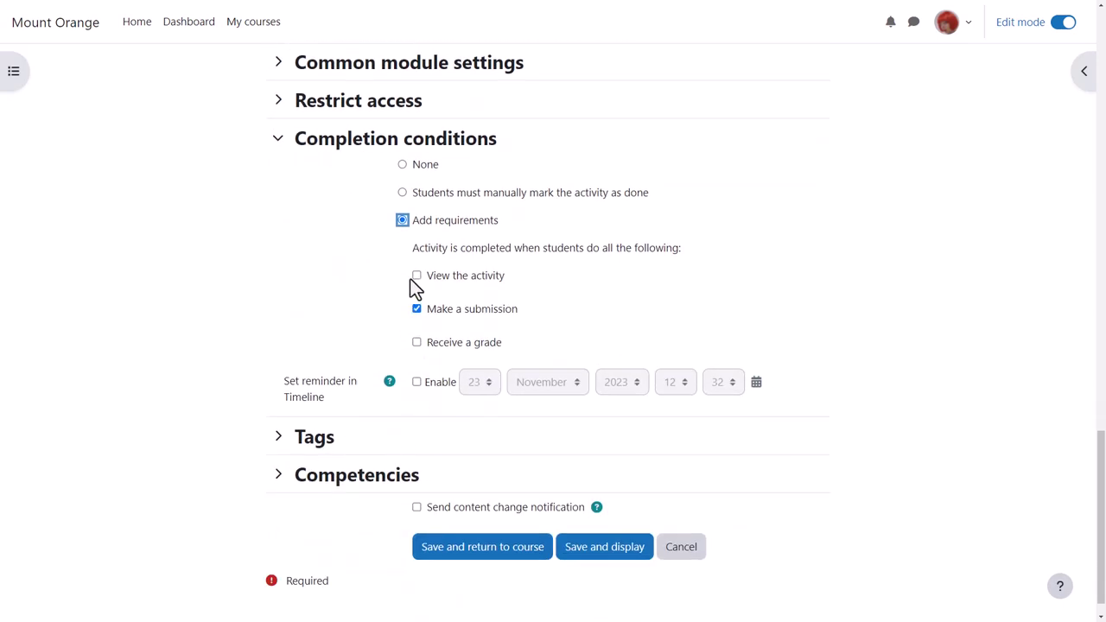
left_click(278, 140)
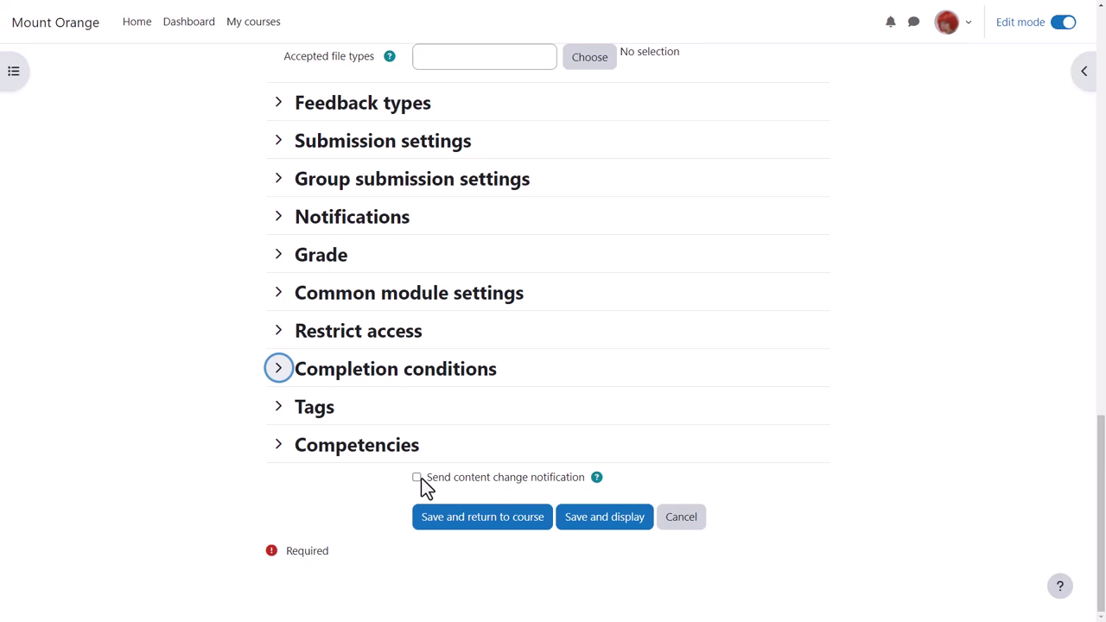
Save the assignment, return to the course and show the completion conditions of "Describe your family".
left_click(443, 522)
left_click(770, 394)
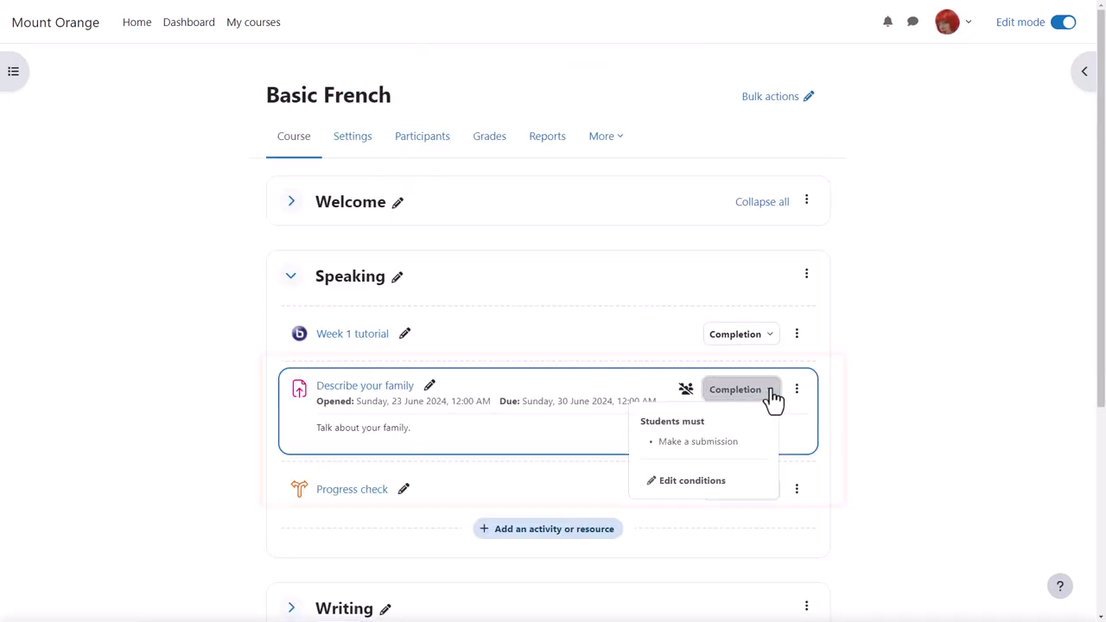